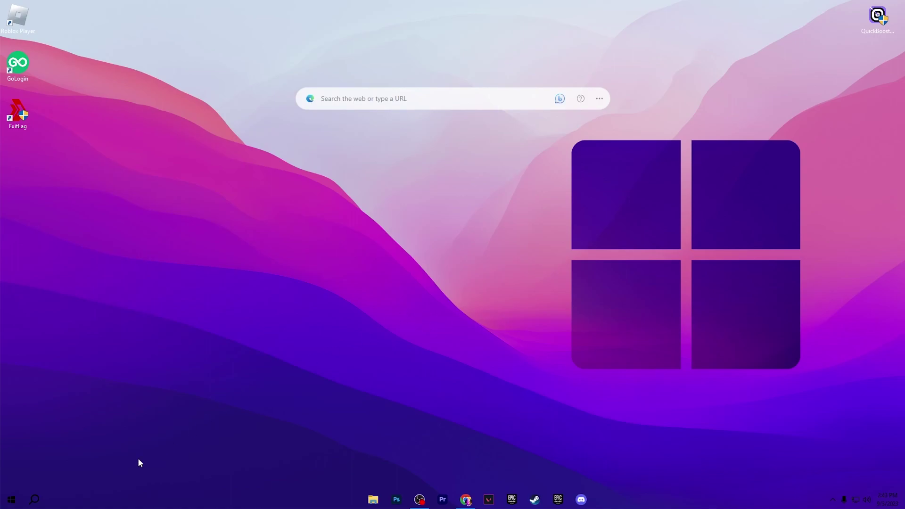
# Try the High performance power plan, then settle on Bitsum Highest Performance as the active plan
pyautogui.click(46, 494)
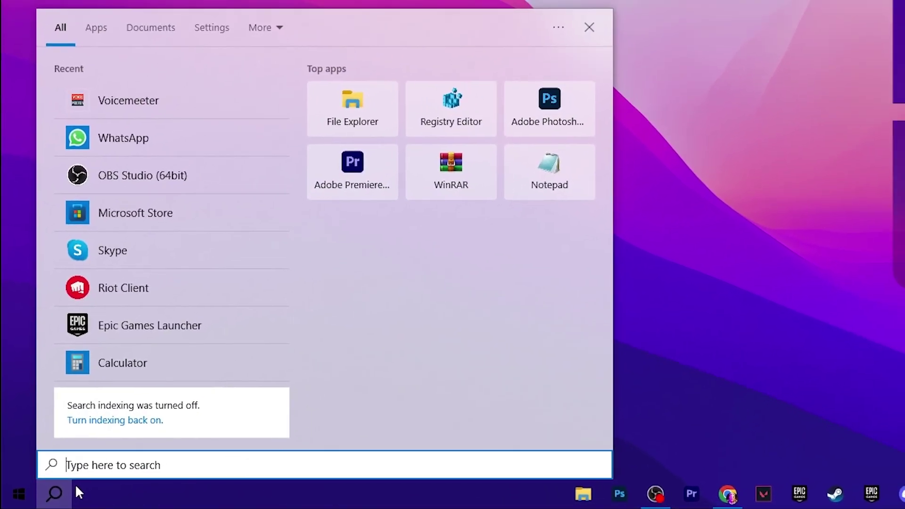
pyautogui.write('power')
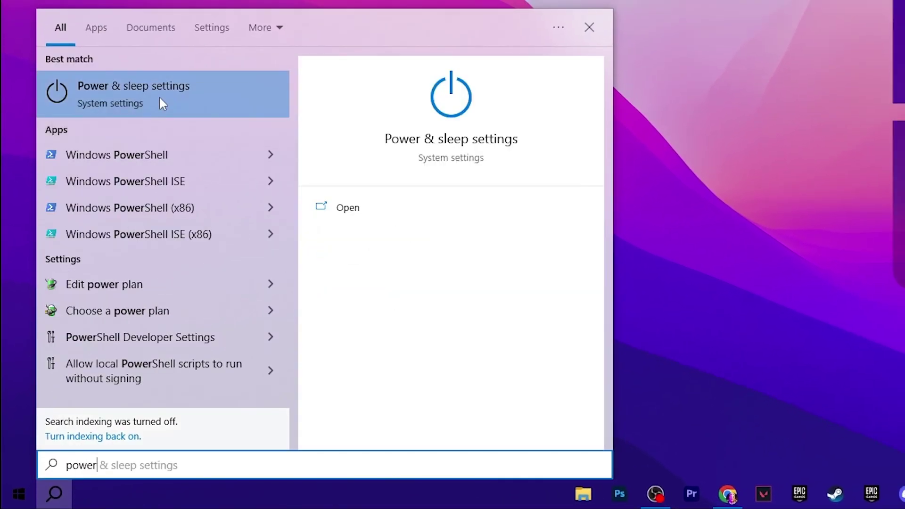
pyautogui.click(160, 96)
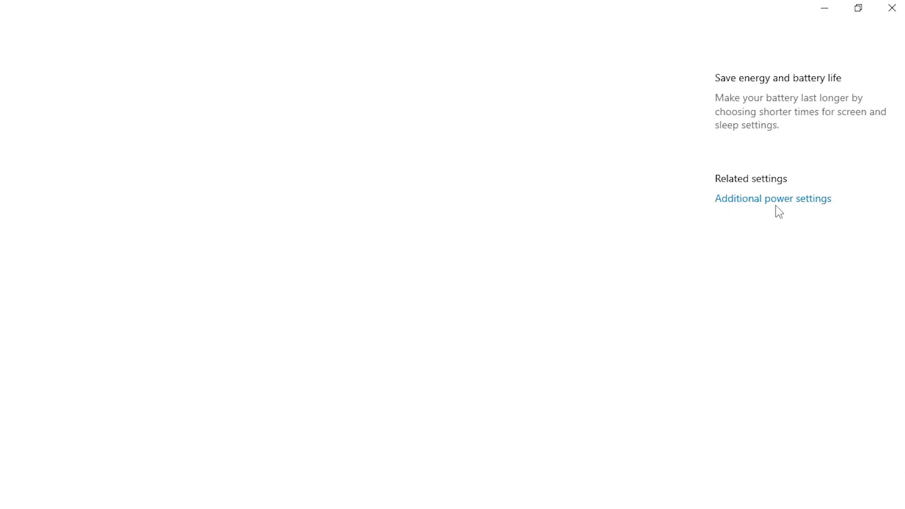
pyautogui.click(781, 205)
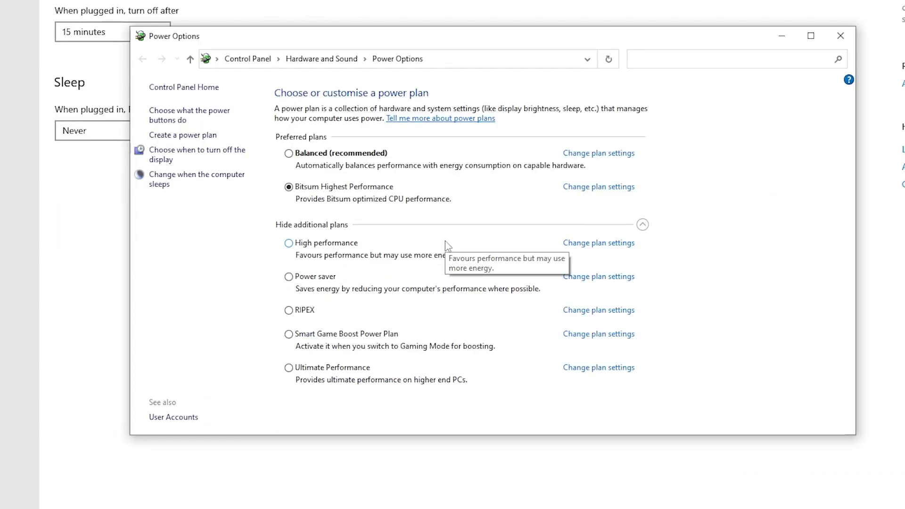
pyautogui.click(309, 242)
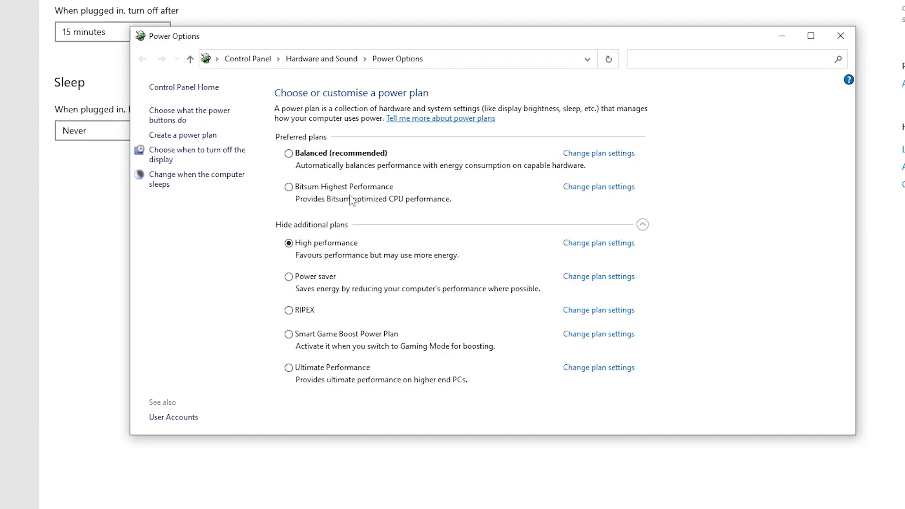
pyautogui.click(309, 189)
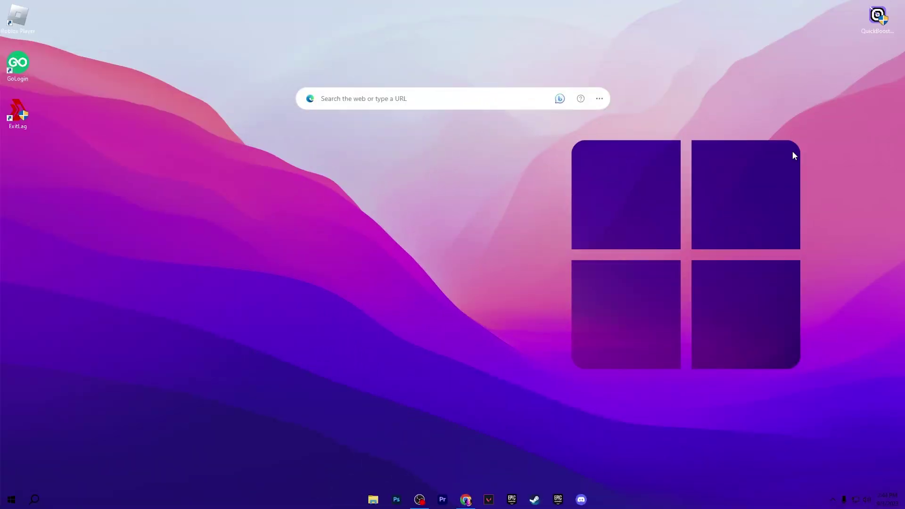
# Set Performance visual effects to Custom, leaving only thumbnails, smooth screen fonts and shadows ticked
pyautogui.rightClick(11, 499)
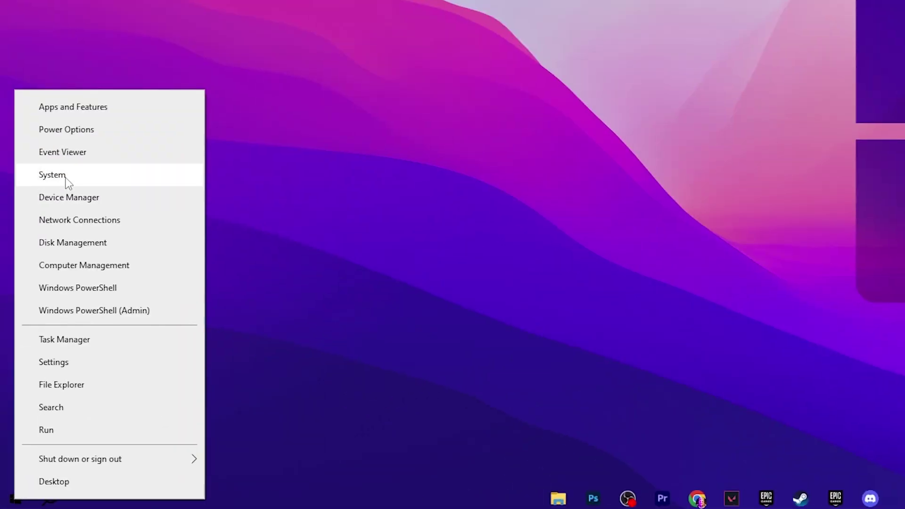
pyautogui.click(65, 176)
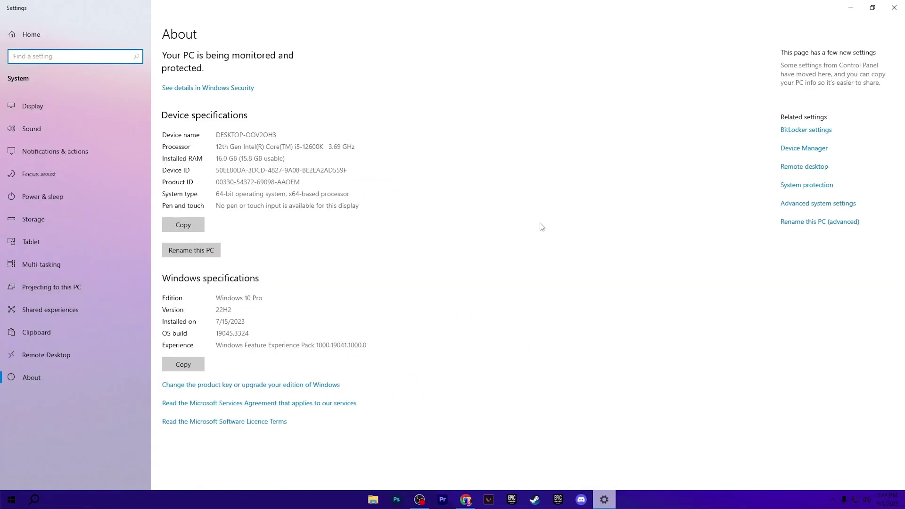
pyautogui.click(823, 206)
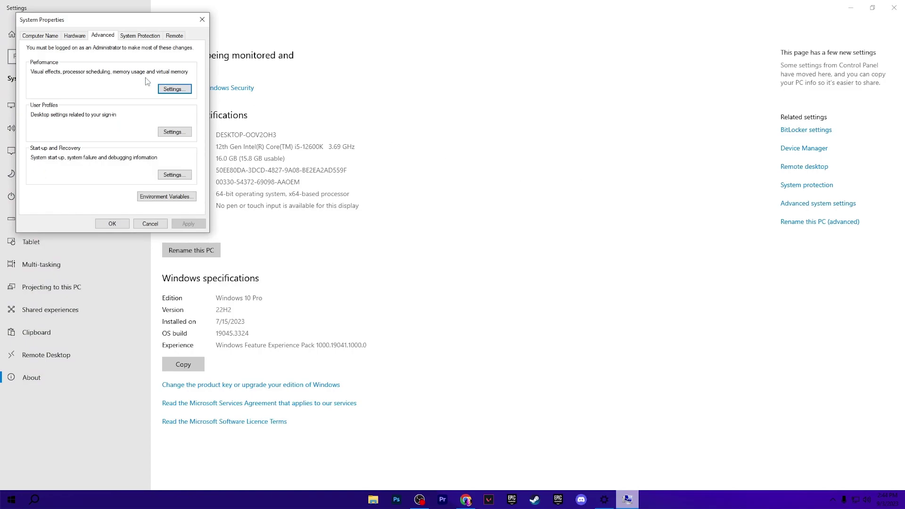
pyautogui.click(168, 91)
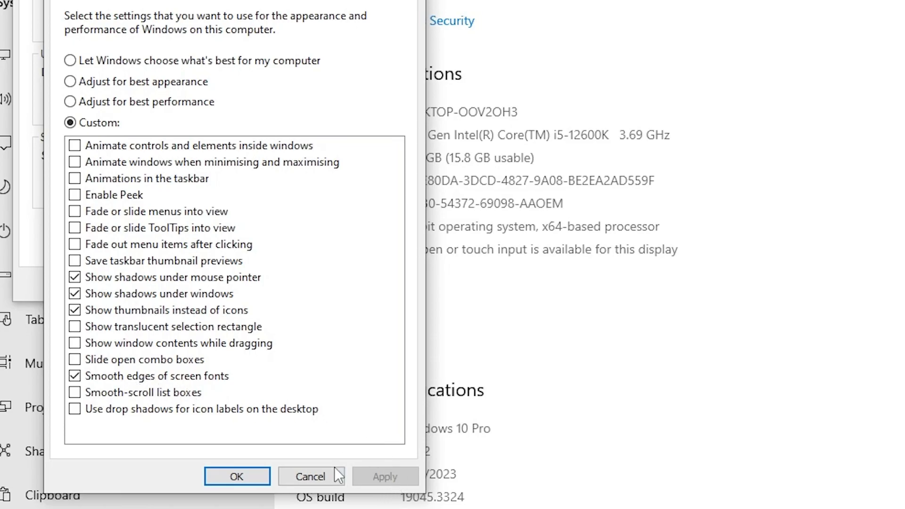
pyautogui.click(236, 476)
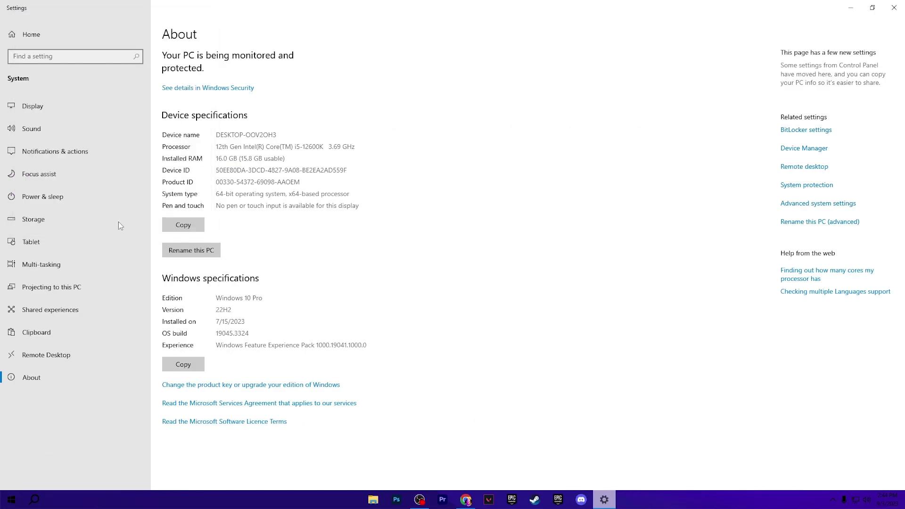
# Close the Settings window and select QuickBoost.exe on the desktop
pyautogui.click(894, 8)
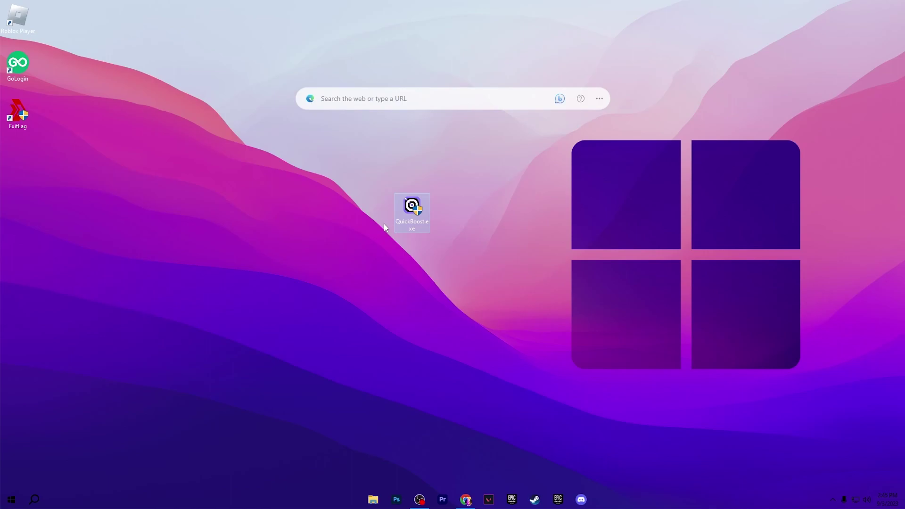
pyautogui.click(468, 229)
# Launch QuickBoost and enable exclusive full-screen, disabling the Xbox Game Bar
pyautogui.doubleClick(410, 210)
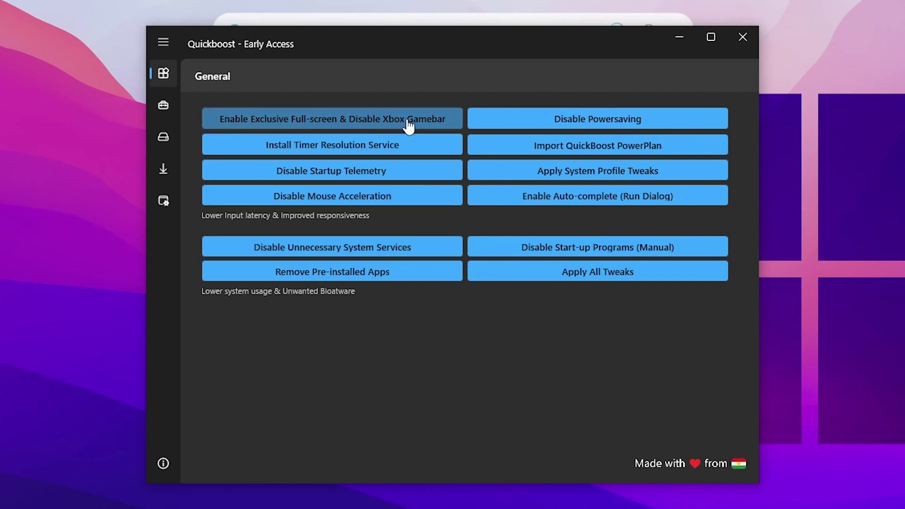
pyautogui.click(327, 121)
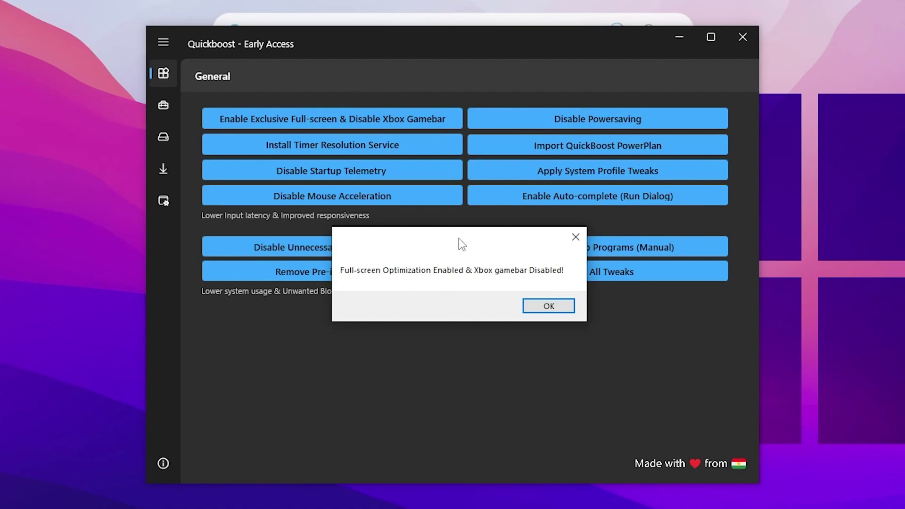
pyautogui.click(538, 304)
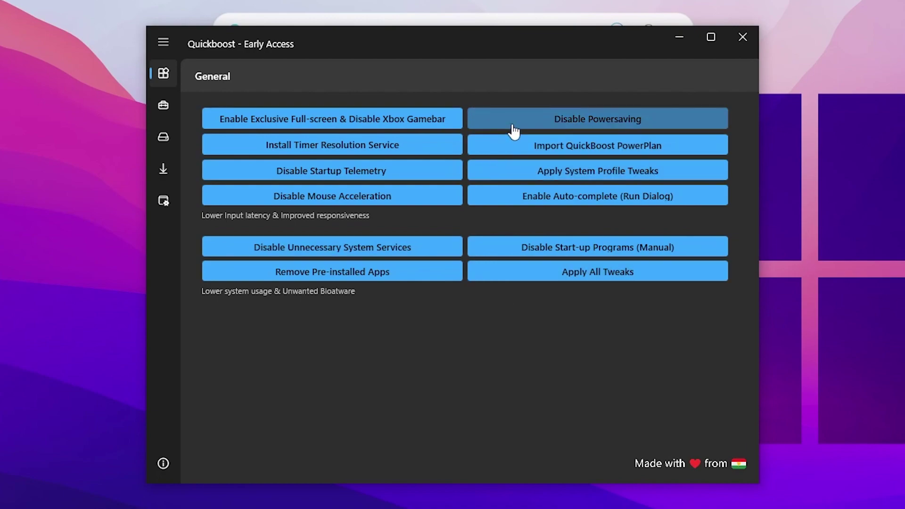
# Disable power saving and import the QuickBoost PowerPlan
pyautogui.click(583, 121)
pyautogui.click(475, 306)
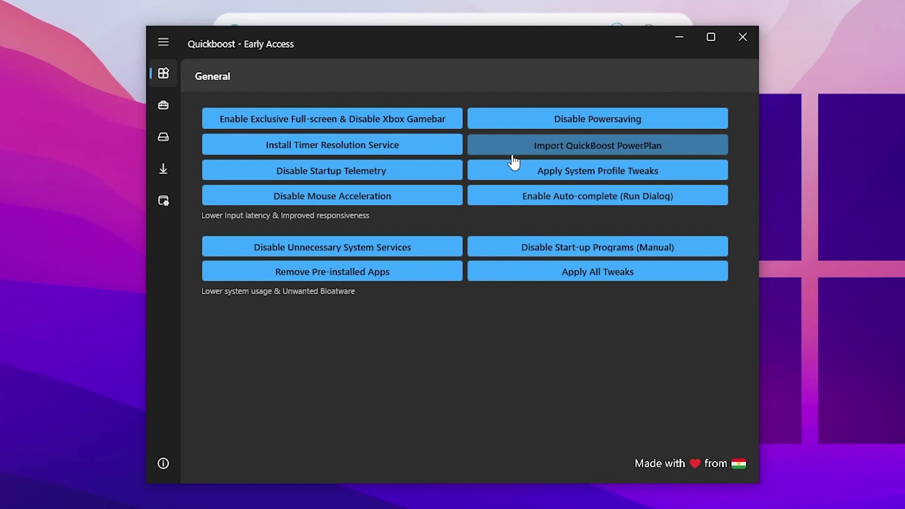
pyautogui.click(557, 147)
# Disable startup telemetry and mouse acceleration in QuickBoost's General tweaks
pyautogui.press('Return')
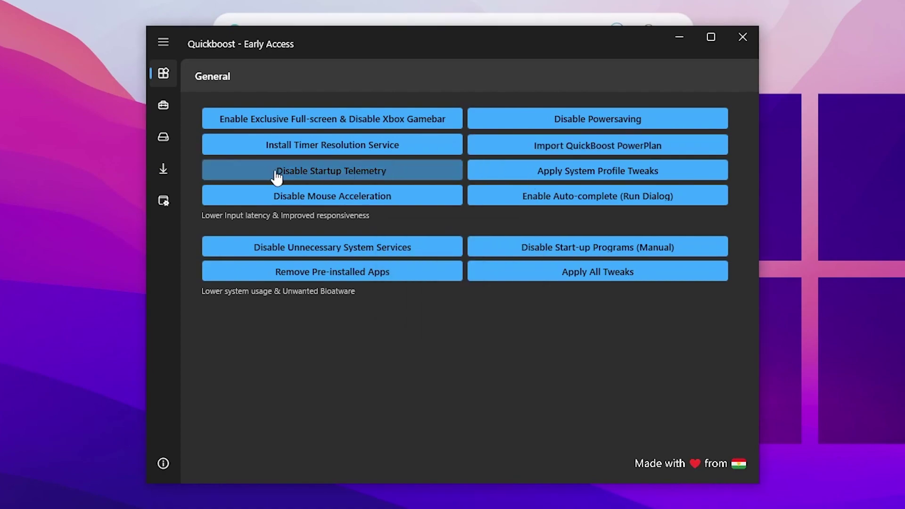
pyautogui.click(386, 176)
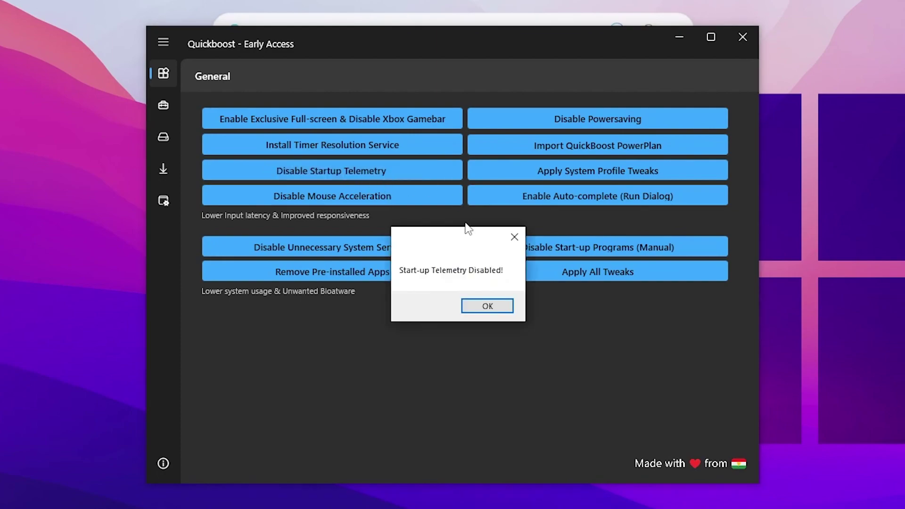
pyautogui.click(494, 308)
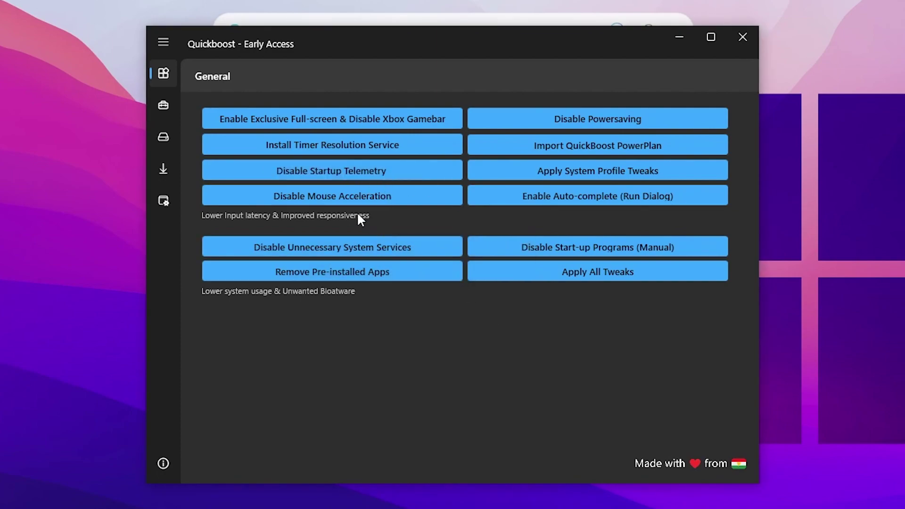
pyautogui.click(360, 197)
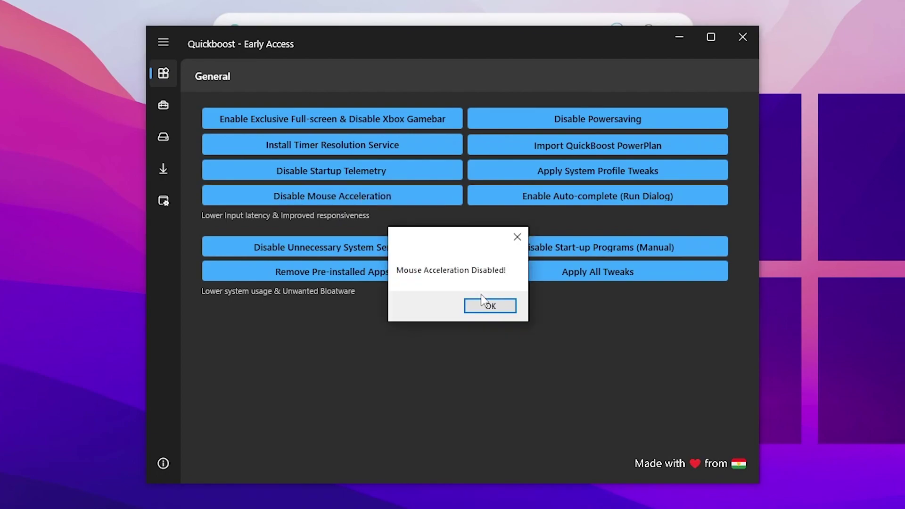
pyautogui.click(489, 306)
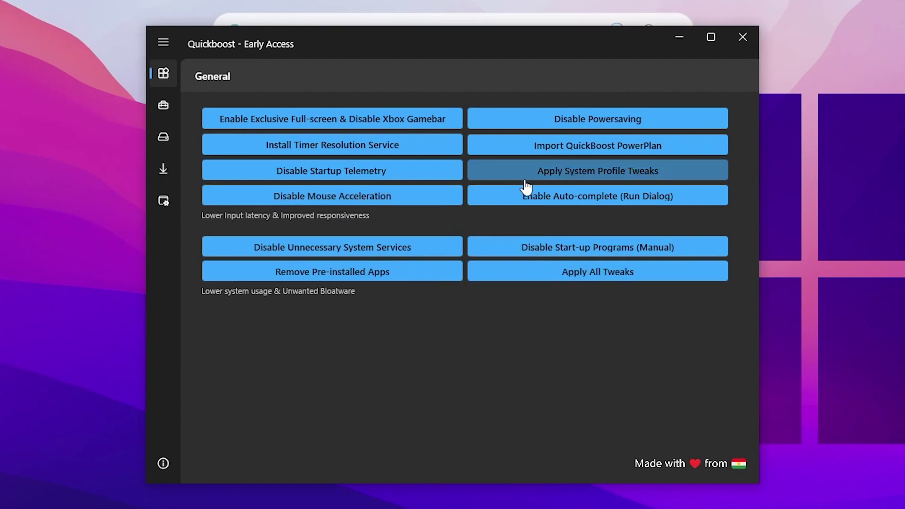
# Apply the System Profile Tweaks and disable unnecessary system services
pyautogui.click(641, 175)
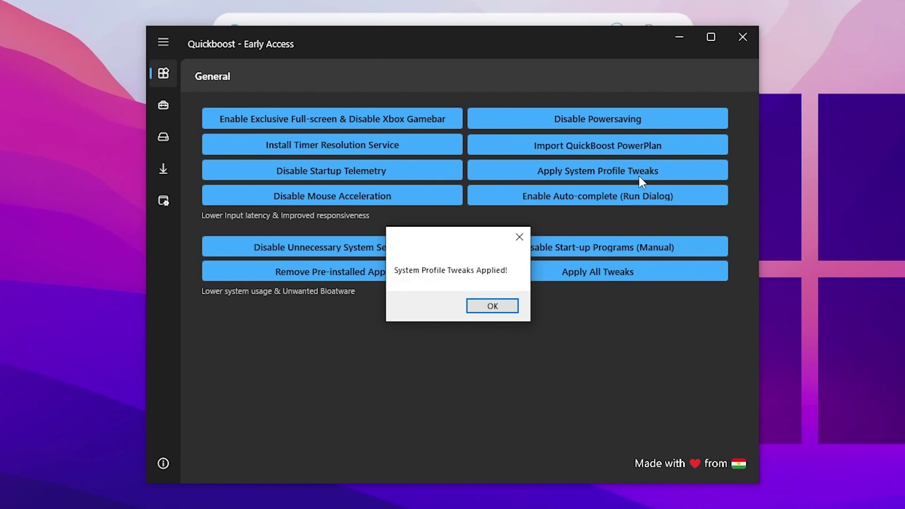
pyautogui.click(493, 308)
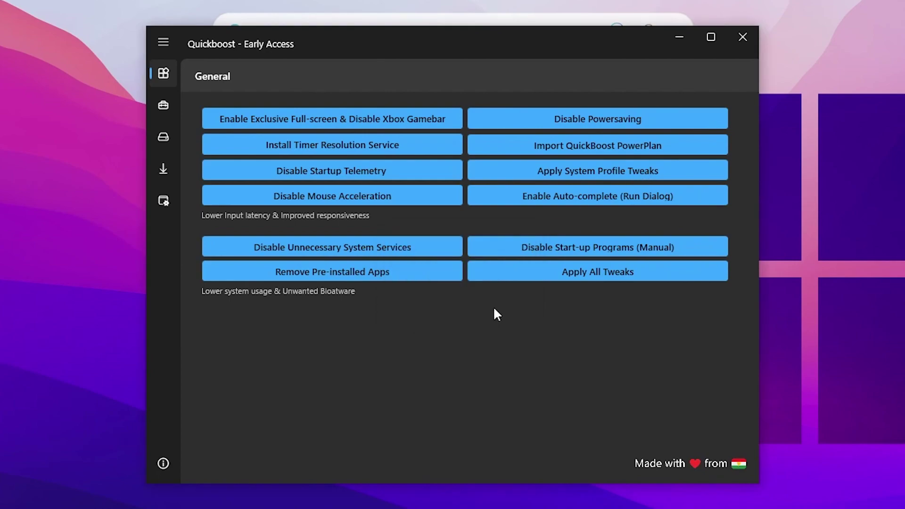
pyautogui.click(349, 253)
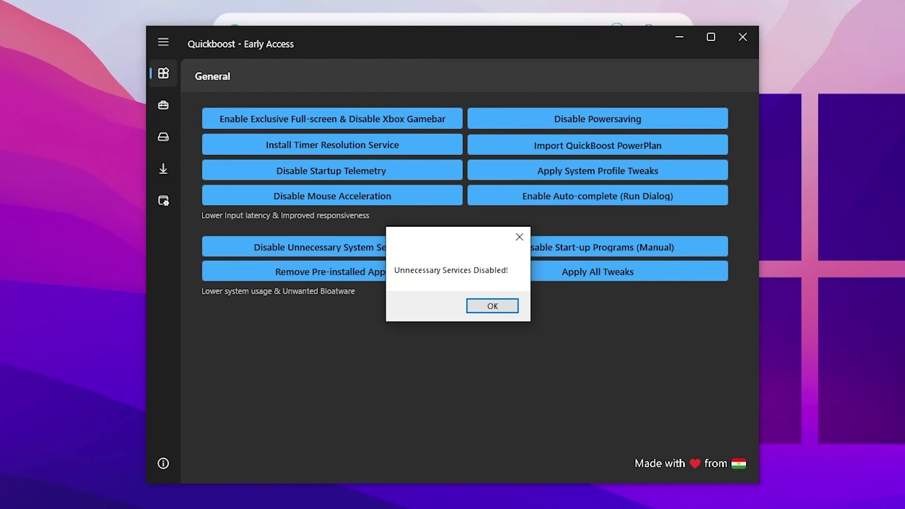
pyautogui.click(492, 307)
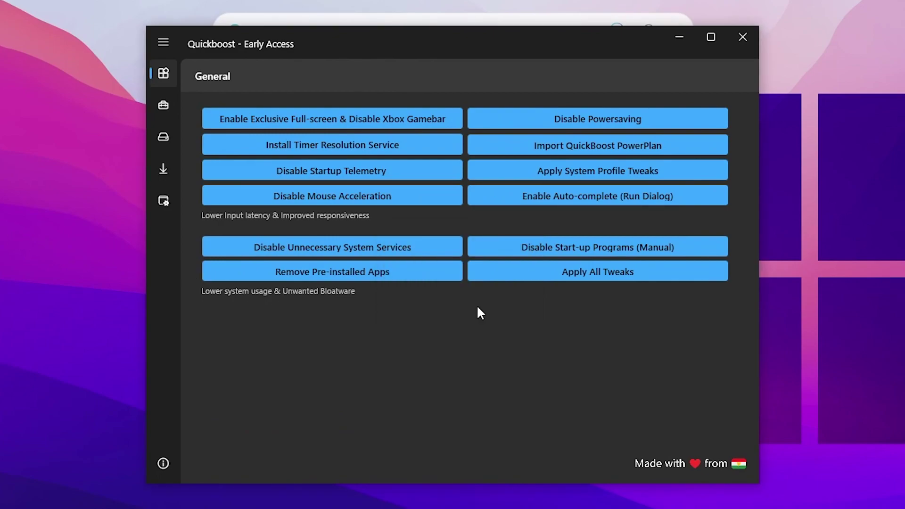
# Disable Steam in Task Manager's Startup list using Disable Start-up Programs (Manual)
pyautogui.click(533, 247)
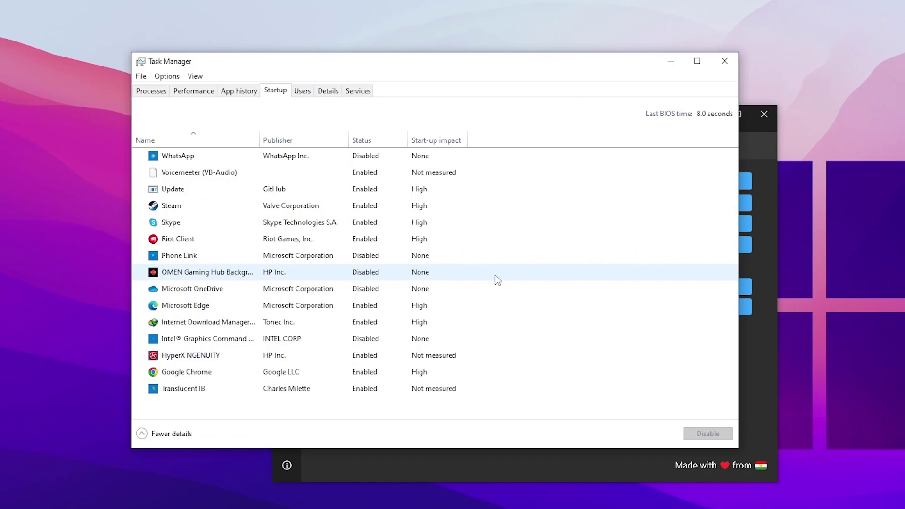
pyautogui.rightClick(171, 209)
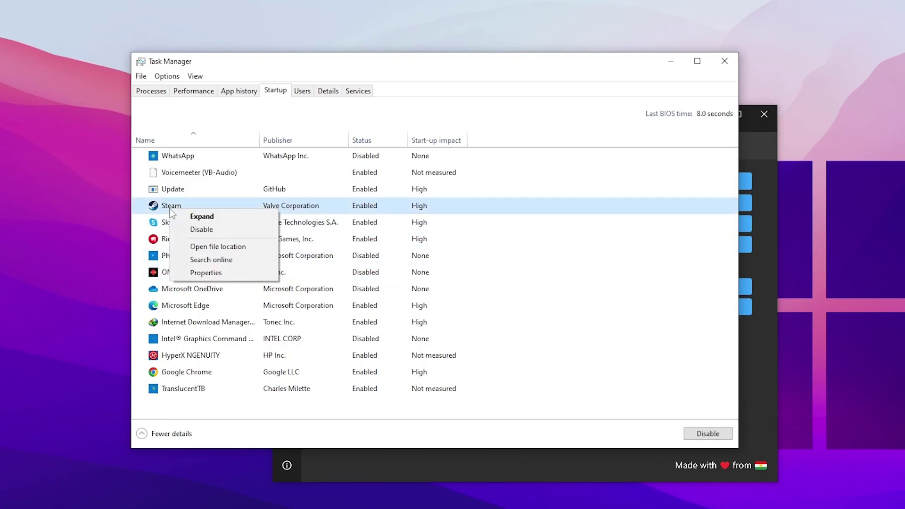
pyautogui.click(202, 228)
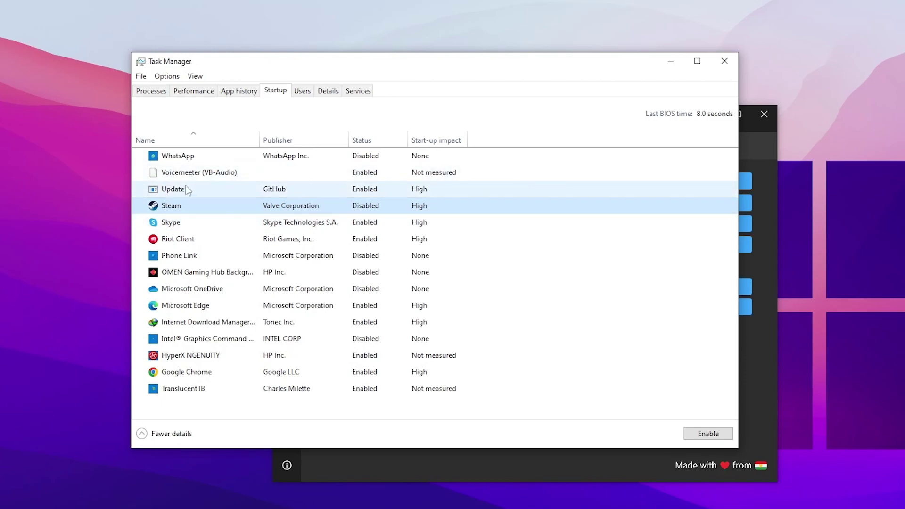
# Close Task Manager and disable PowerThrottling on QuickBoost's Advanced page
pyautogui.click(723, 62)
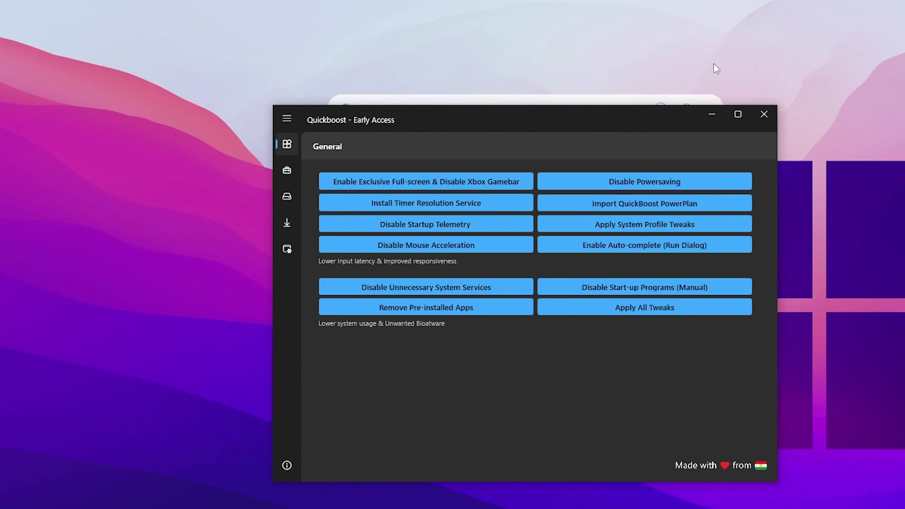
pyautogui.click(286, 174)
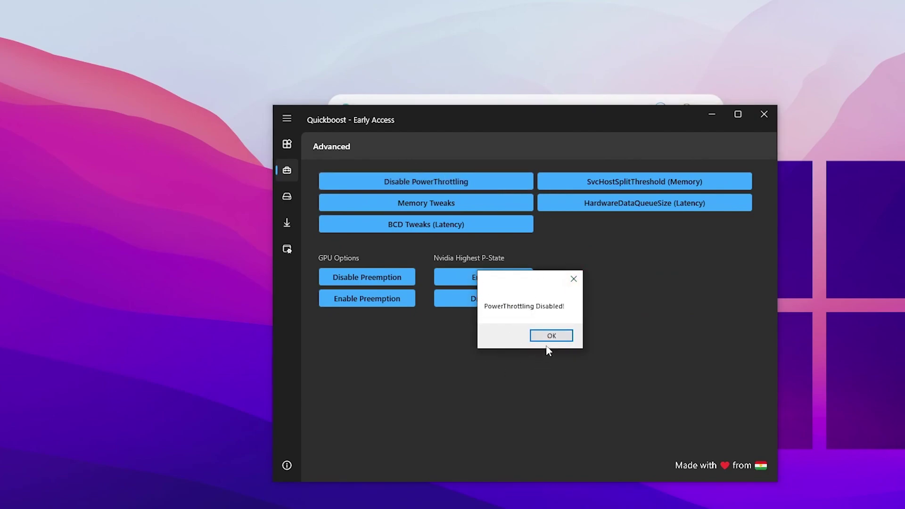
pyautogui.click(556, 336)
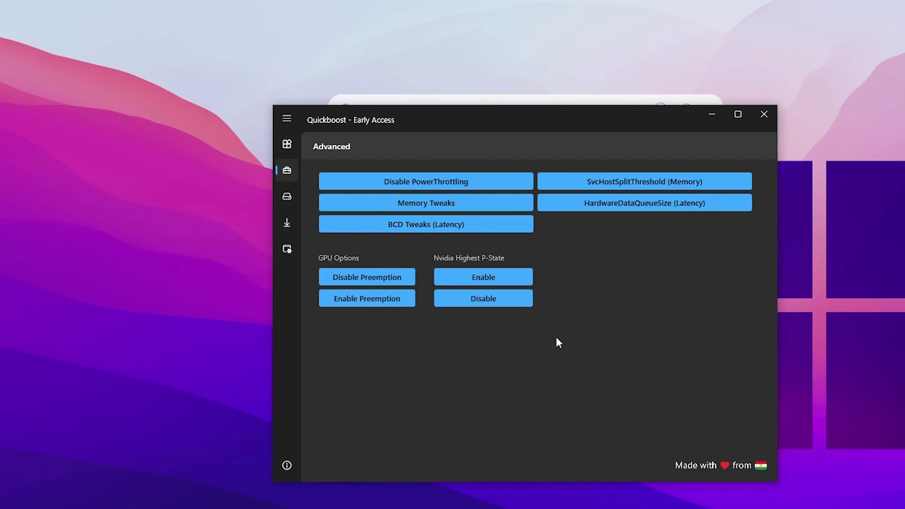
# Apply the Memory Tweaks and the BCD Tweaks (Latency)
pyautogui.click(434, 207)
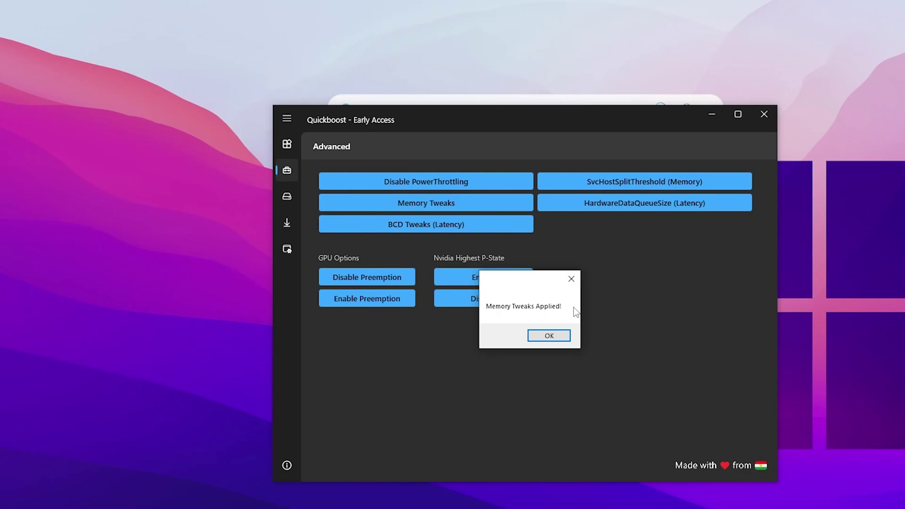
pyautogui.click(547, 337)
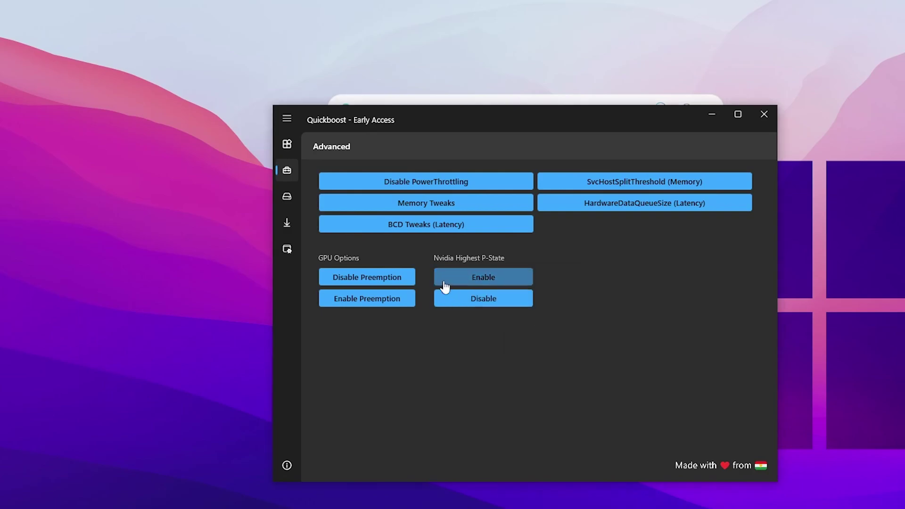
pyautogui.click(407, 232)
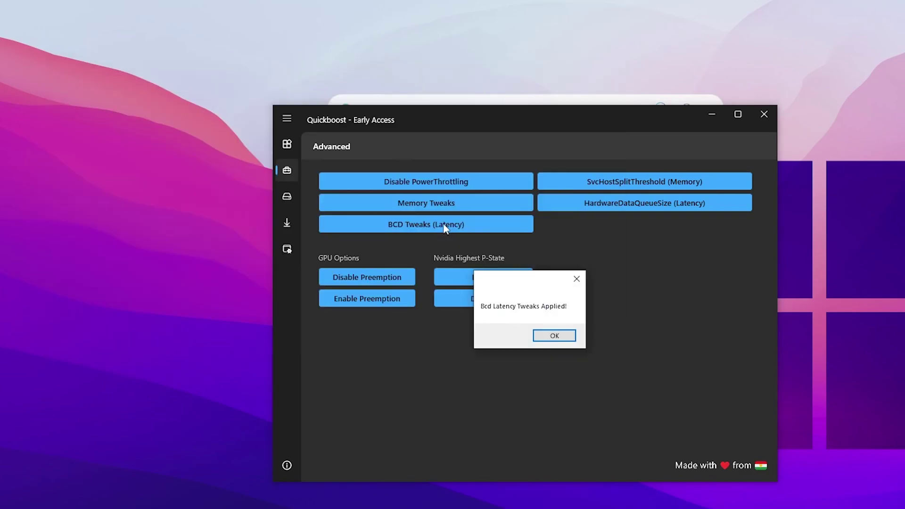
pyautogui.click(561, 337)
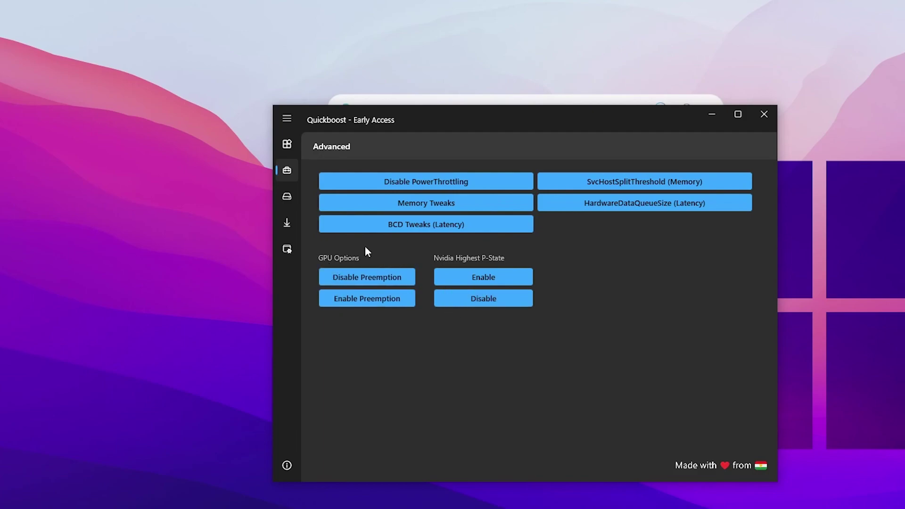
# Run the Clean-up page's deletion of temporary and log files
pyautogui.click(287, 198)
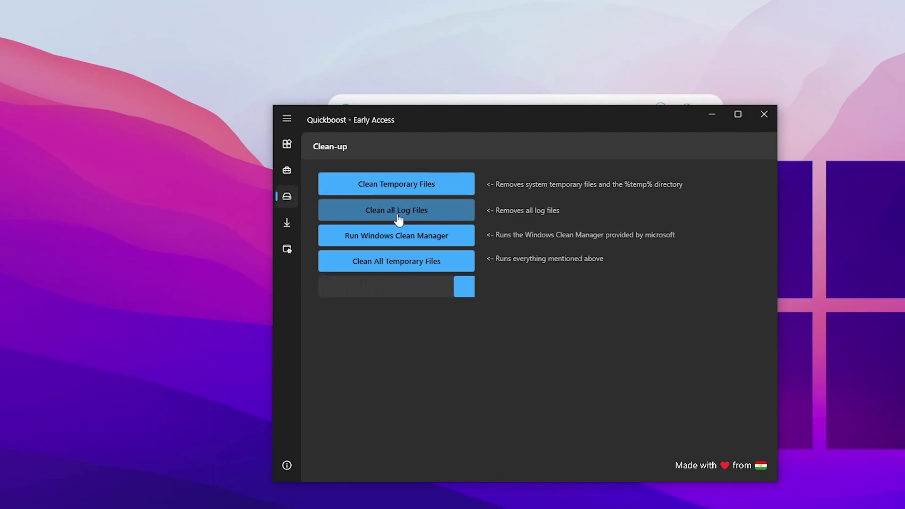
pyautogui.click(422, 262)
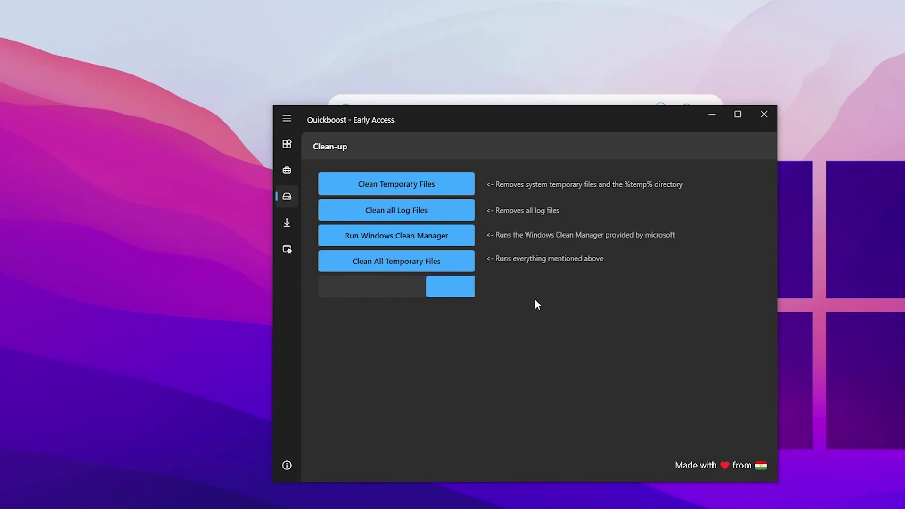
# Close the QuickBoost window from its title bar
pyautogui.click(763, 112)
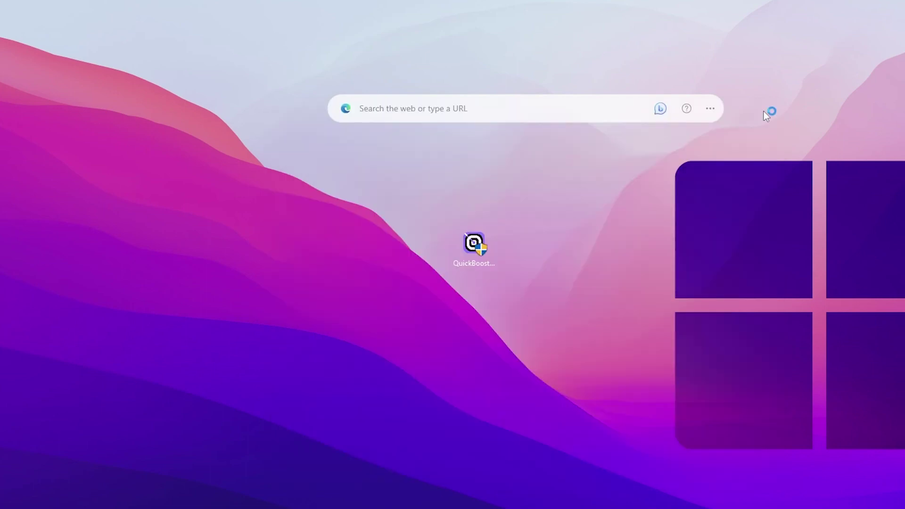